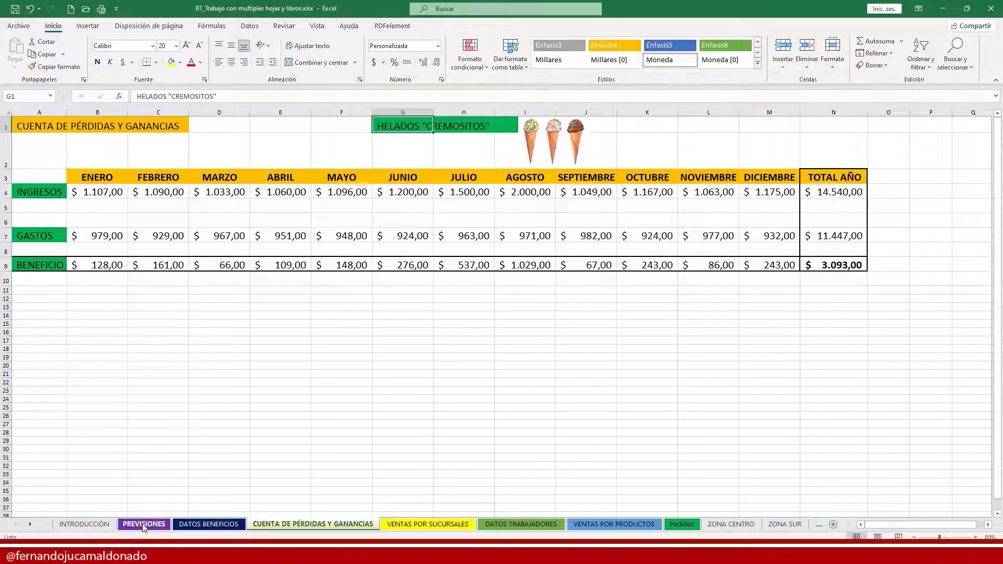
# Hide the PREVISIONES worksheet.
pyautogui.click(144, 525)
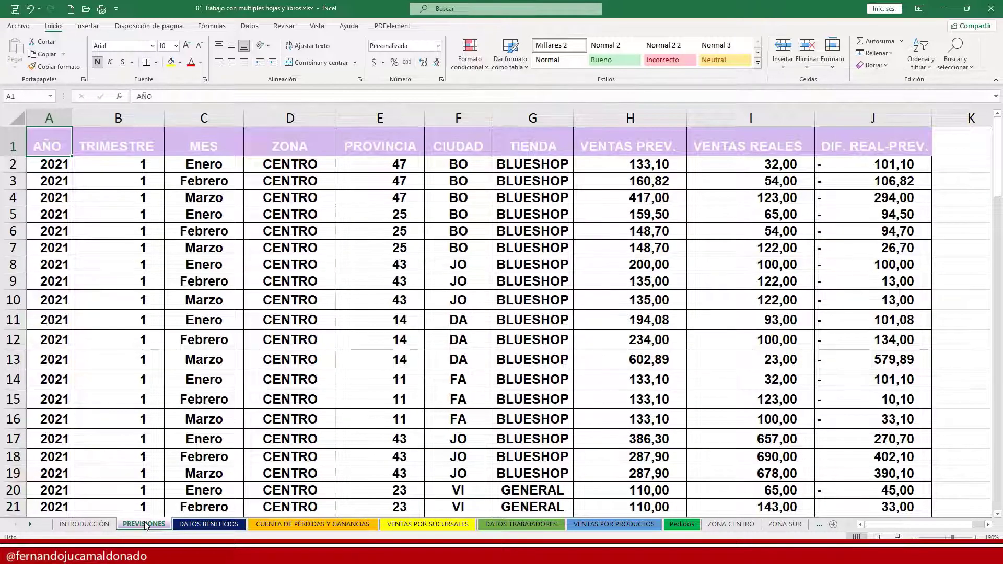
pyautogui.rightClick(145, 525)
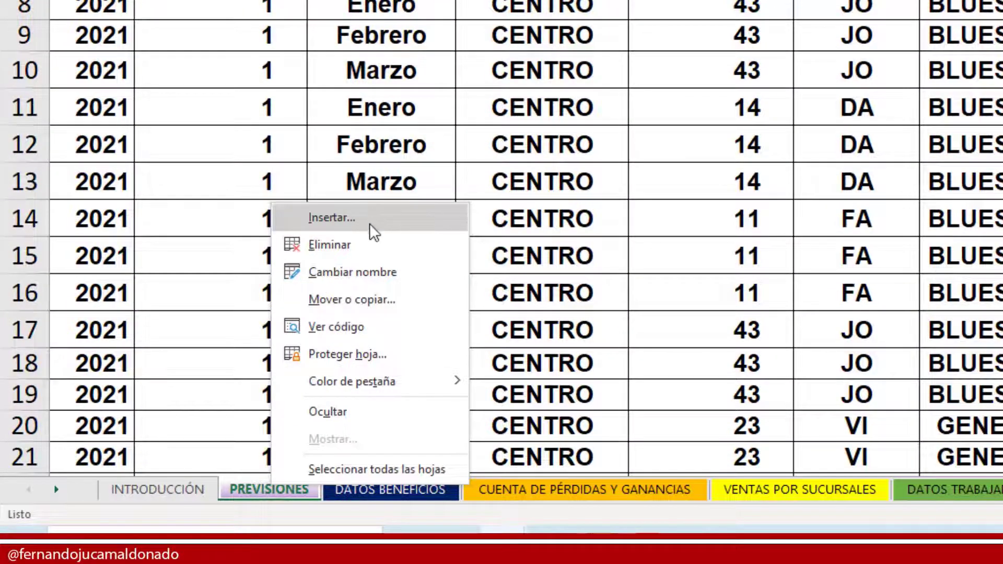
pyautogui.click(407, 412)
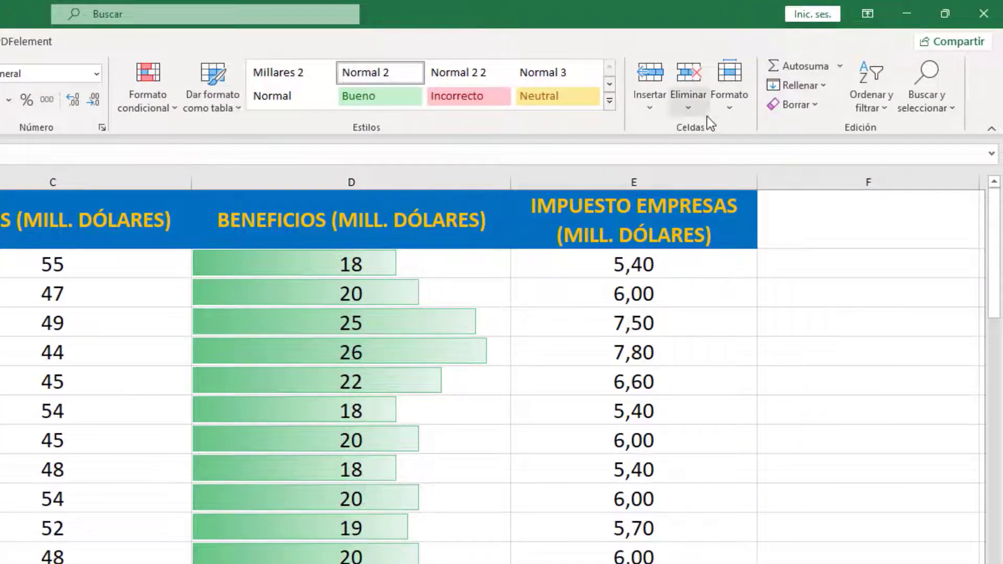
# Hide the DATOS BENEFICIOS worksheet using the cell format options.
pyautogui.click(732, 112)
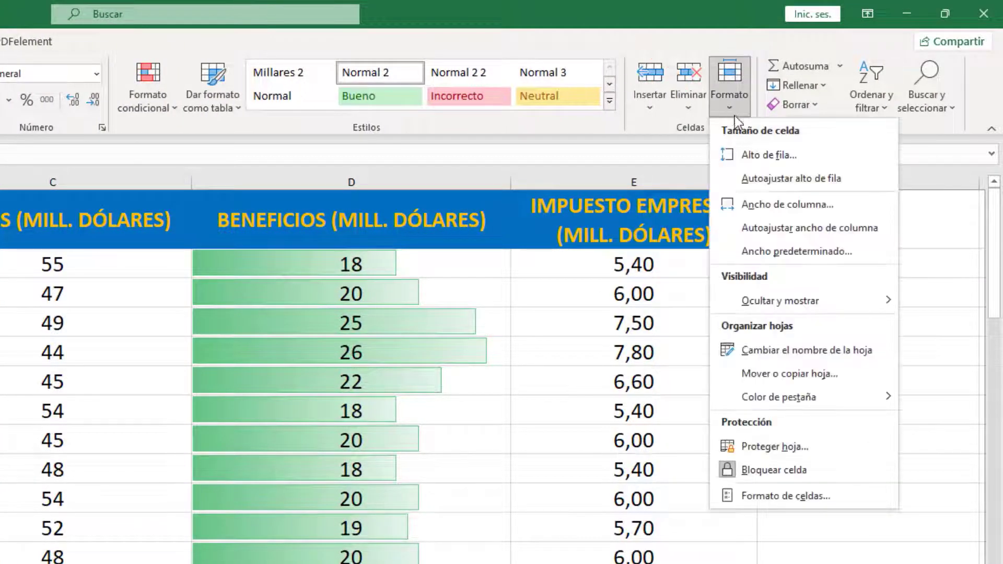
pyautogui.moveTo(790, 308)
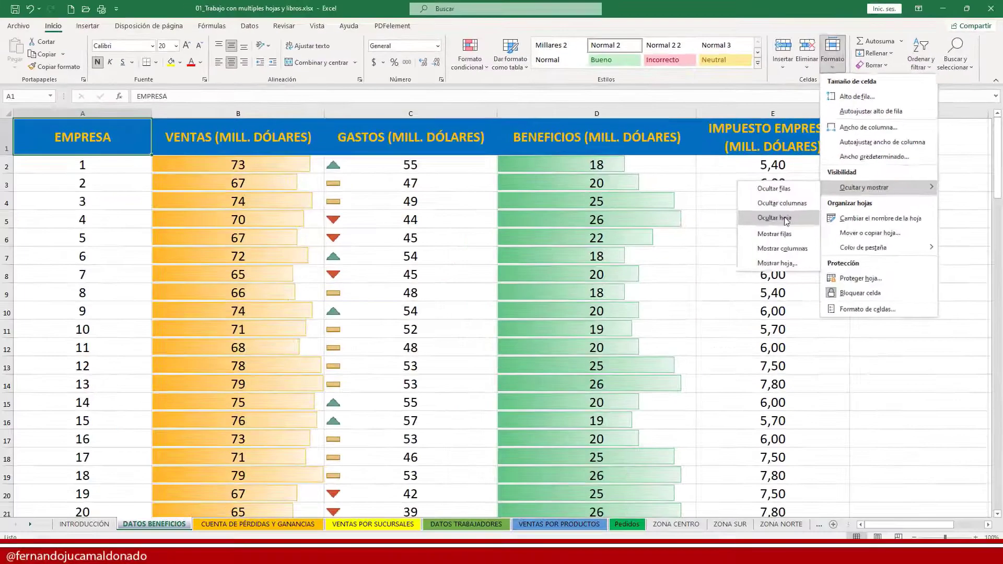
pyautogui.click(654, 349)
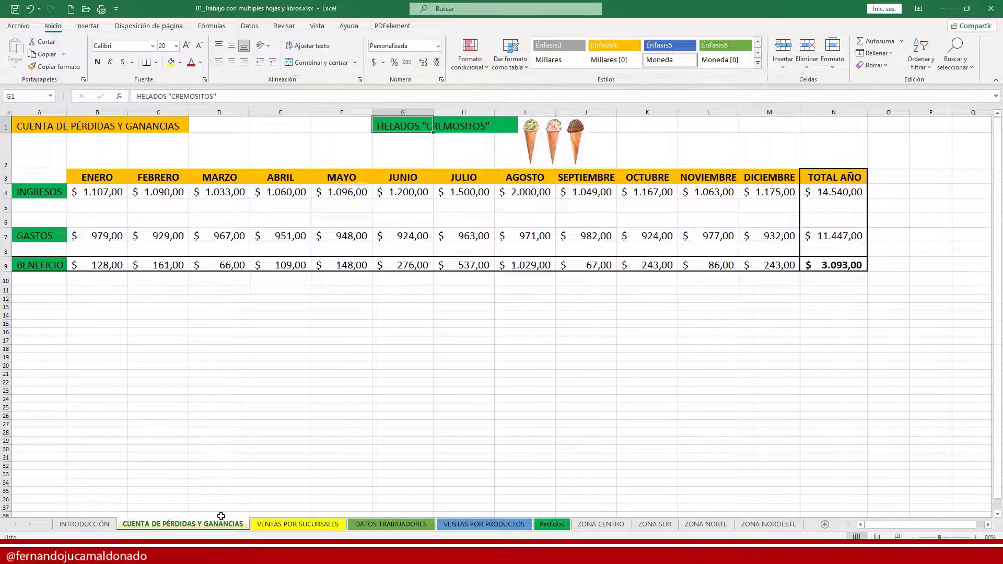
# Unhide only the DATOS BENEFICIOS worksheet, working from the VENTAS POR SUCURSALES sheet.
pyautogui.rightClick(281, 525)
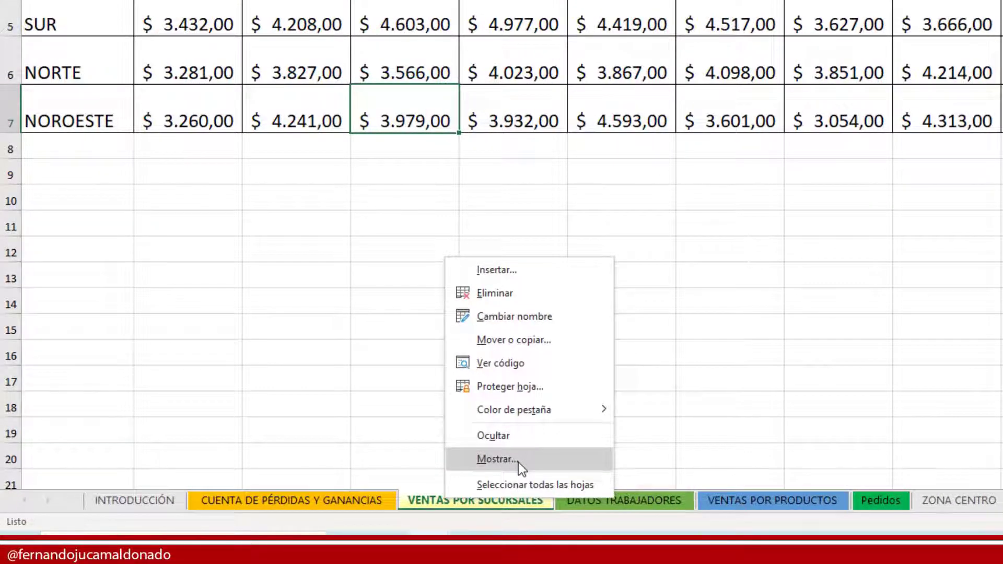
pyautogui.click(518, 463)
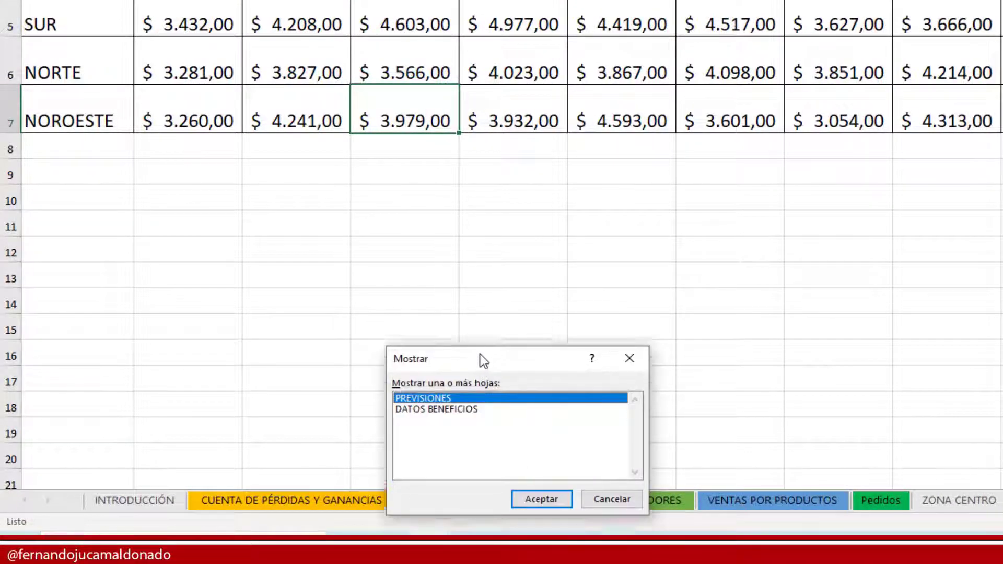
pyautogui.moveTo(481, 356); pyautogui.dragTo(478, 329)
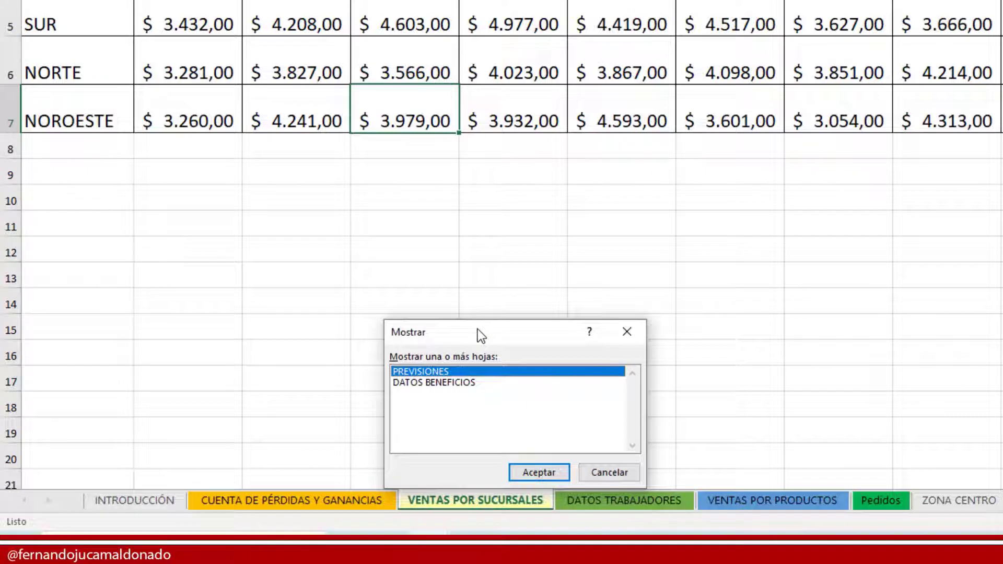
pyautogui.click(425, 386)
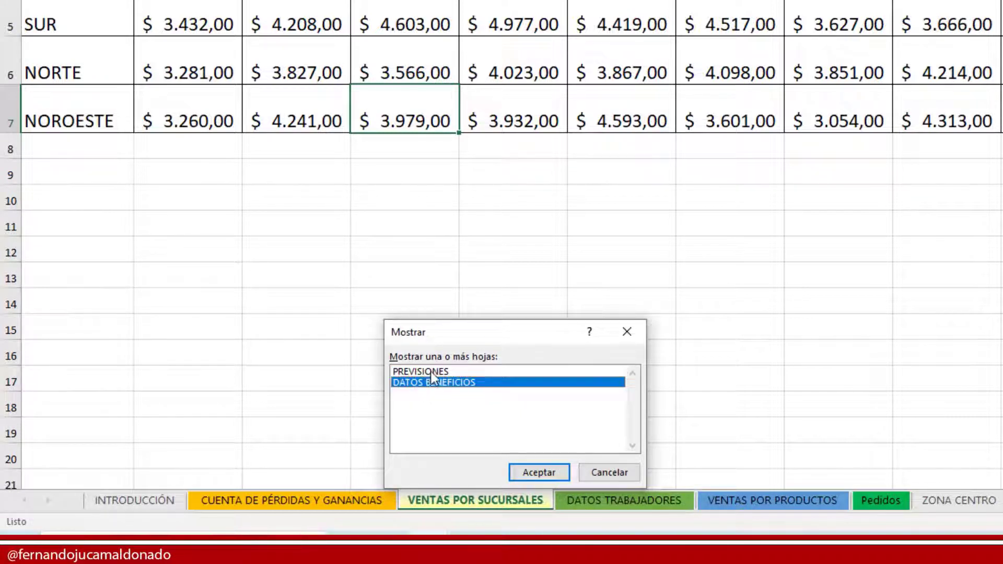
pyautogui.click(431, 371)
pyautogui.click(433, 384)
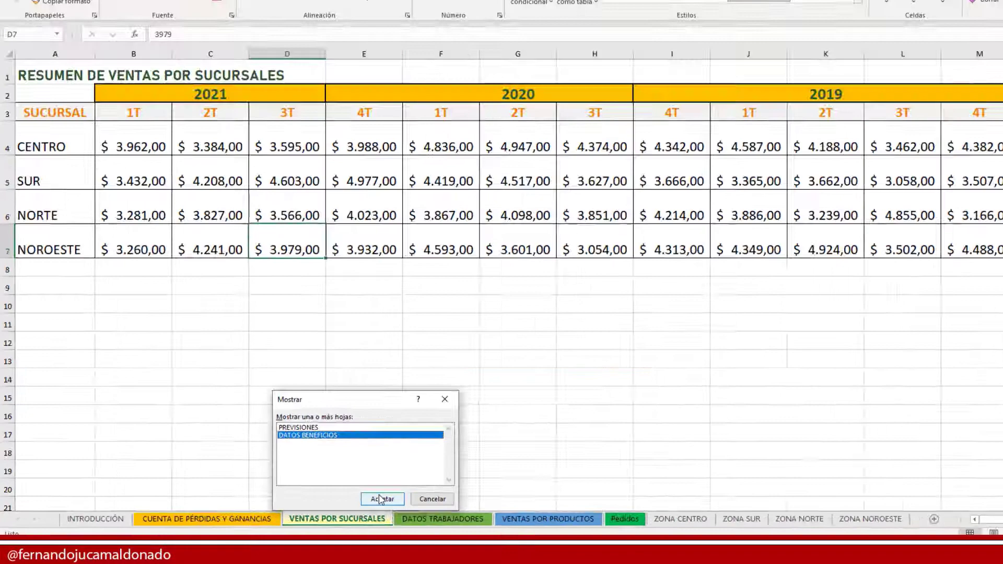
pyautogui.click(522, 471)
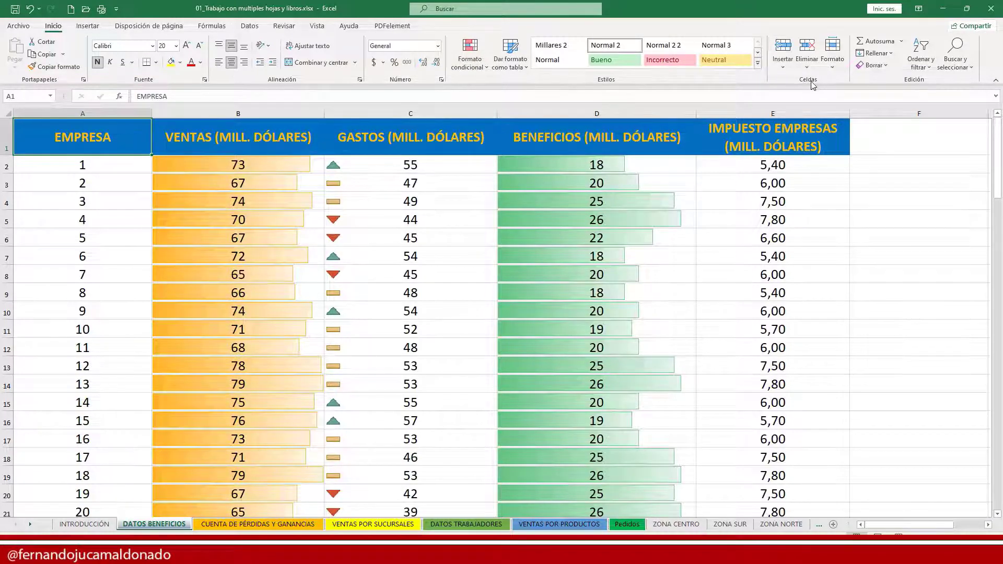
# Unhide the PREVISIONES worksheet using the cell format options.
pyautogui.click(835, 73)
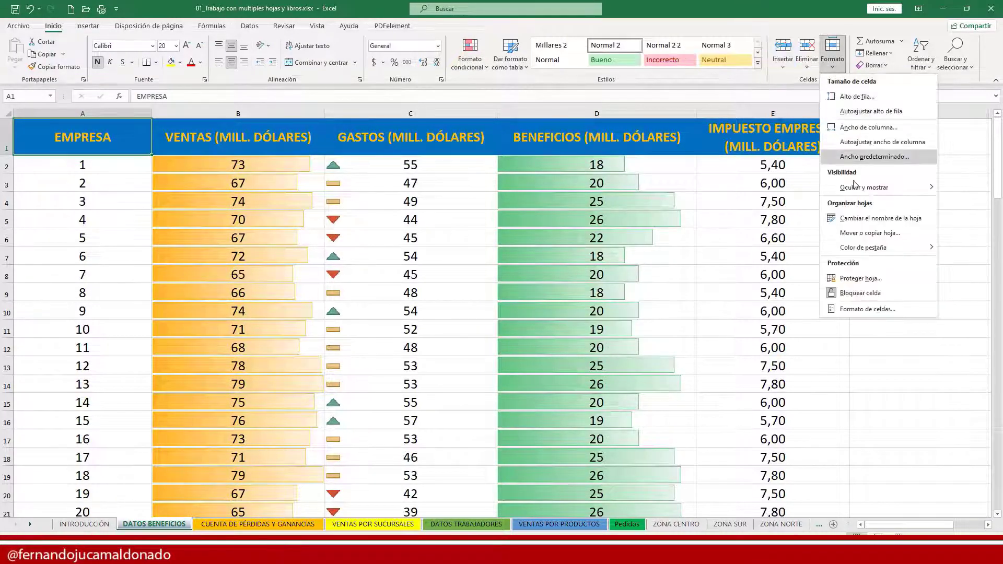
pyautogui.moveTo(855, 188)
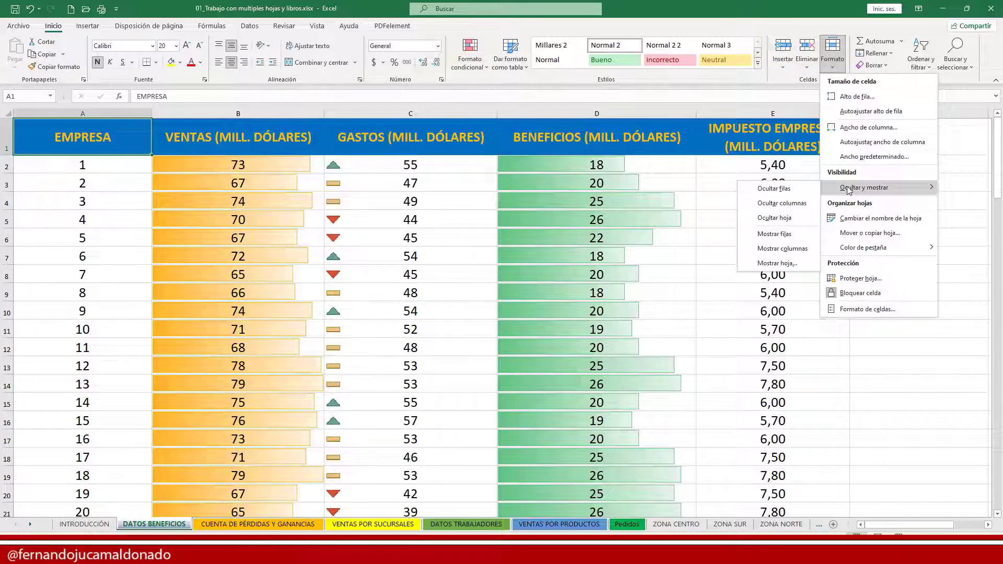
pyautogui.click(788, 264)
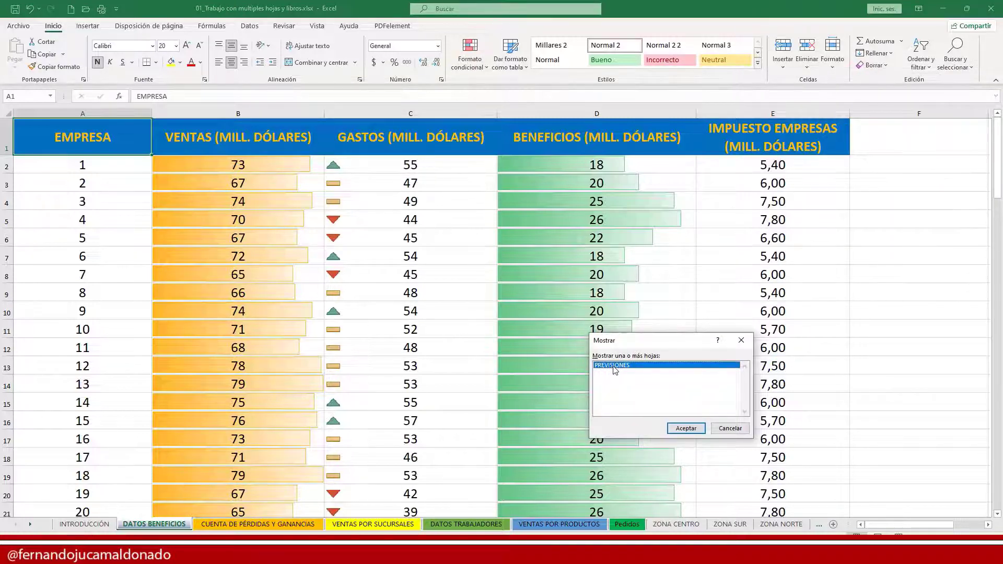
pyautogui.click(686, 427)
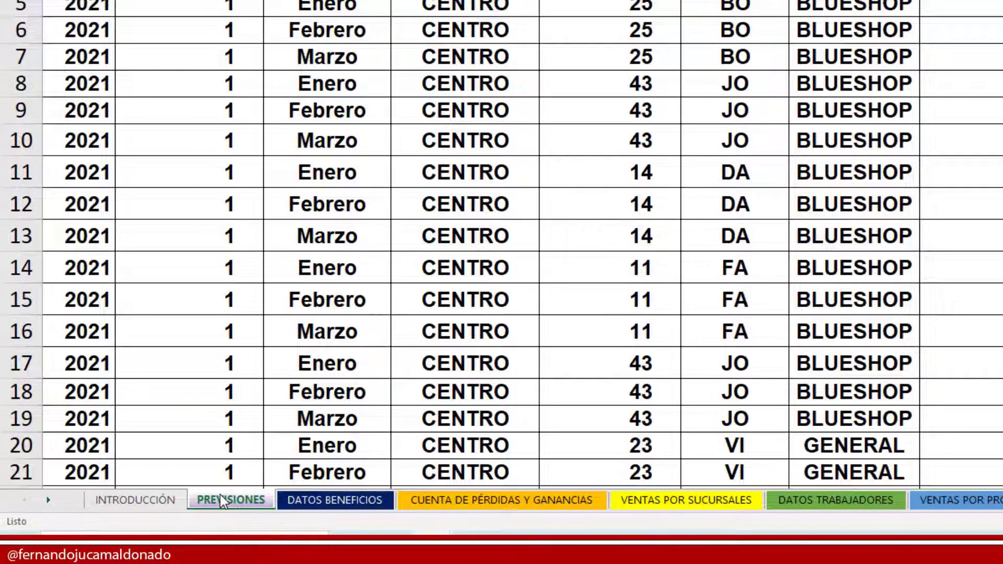
# Group the PREVISIONES, DATOS BENEFICIOS, CUENTA DE PÉRDIDAS Y GANANCIAS, VENTAS POR SUCURSALES and DATOS TRABAJADORES sheets and hide them together.
pyautogui.press('ctrl')
pyautogui.keyDown('ctrl'); pyautogui.click(302, 500); pyautogui.keyUp('ctrl')
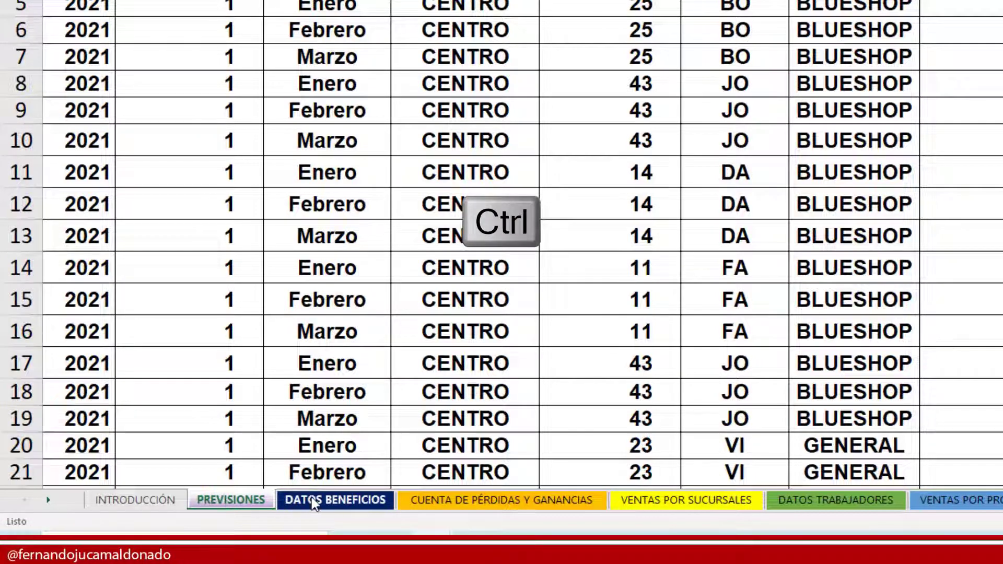
pyautogui.keyDown('ctrl'); pyautogui.click(431, 502); pyautogui.keyUp('ctrl')
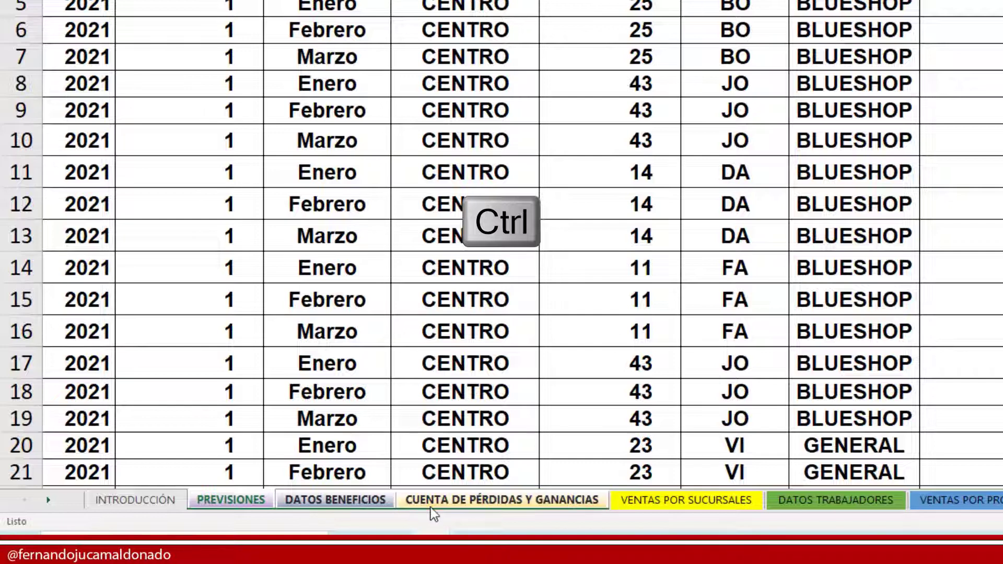
pyautogui.keyDown('ctrl'); pyautogui.click(641, 499); pyautogui.keyUp('ctrl')
pyautogui.keyDown('ctrl'); pyautogui.click(772, 500); pyautogui.keyUp('ctrl')
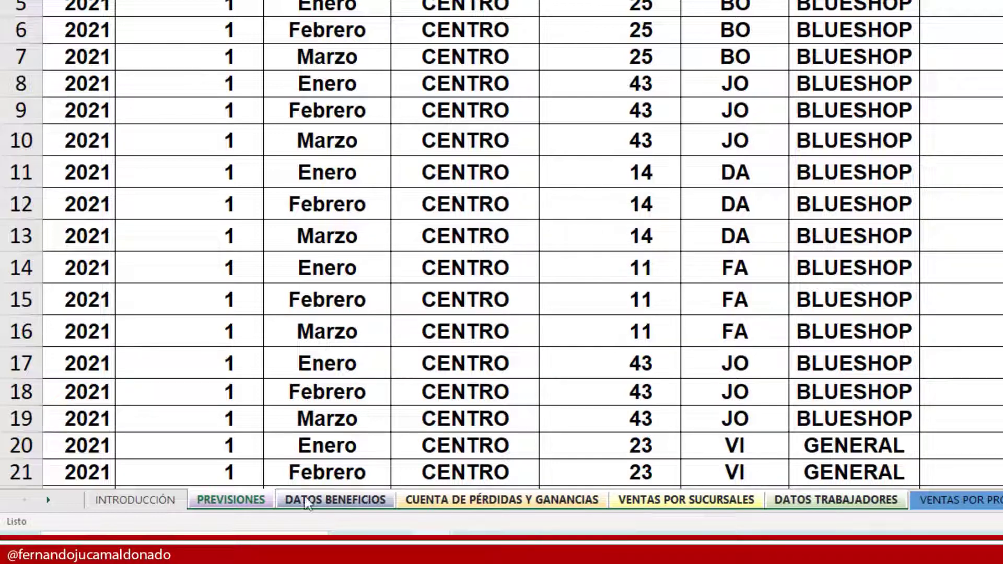
pyautogui.rightClick(492, 503)
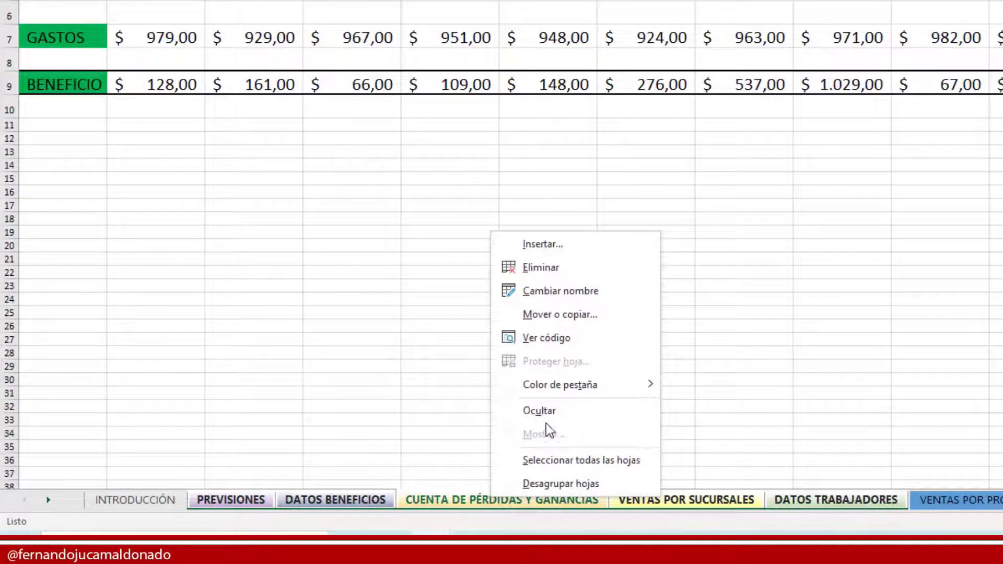
pyautogui.click(556, 413)
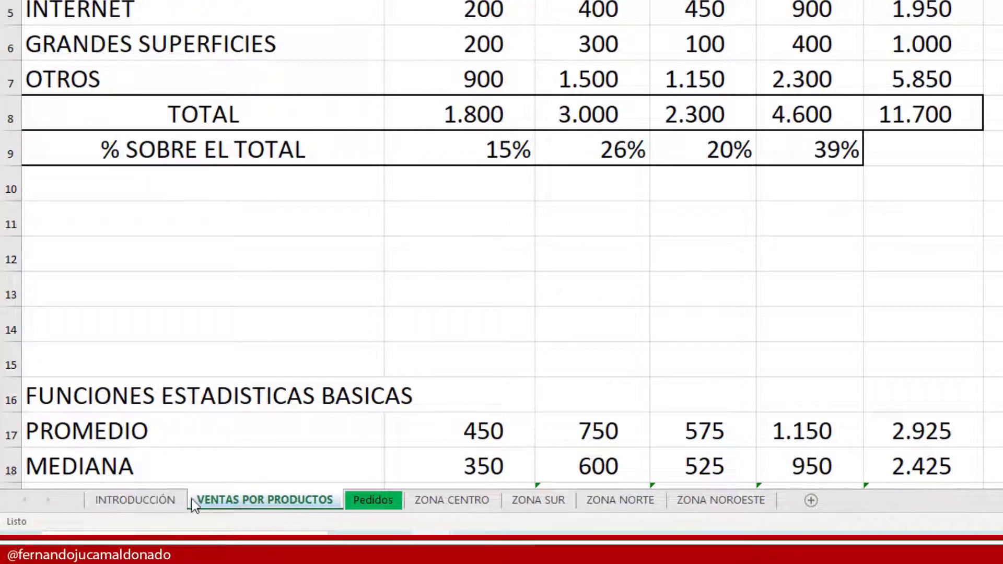
# Check the INTRODUCCIÓN sheet and open the list of hidden sheets from VENTAS POR PRODUCTOS.
pyautogui.click(156, 503)
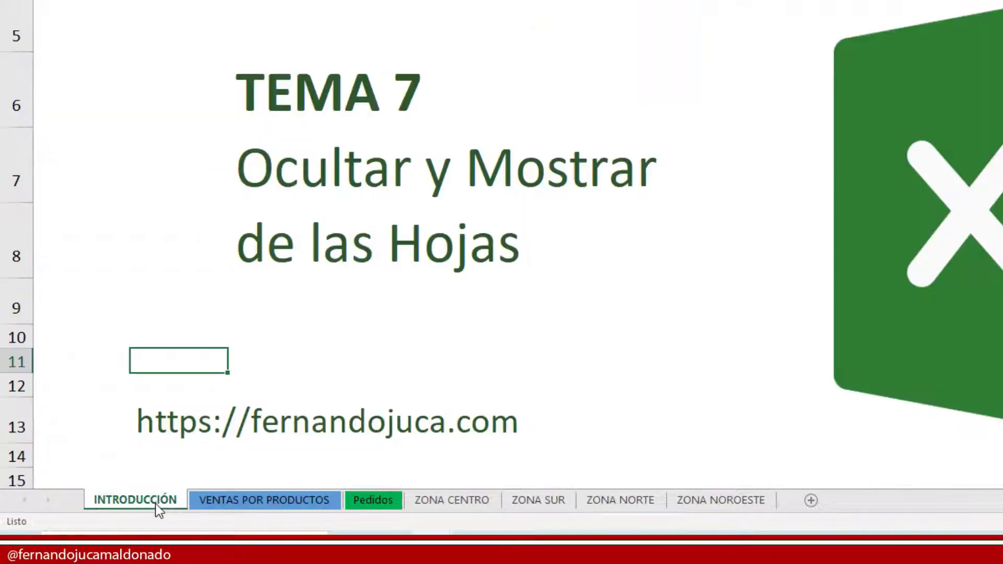
pyautogui.click(247, 500)
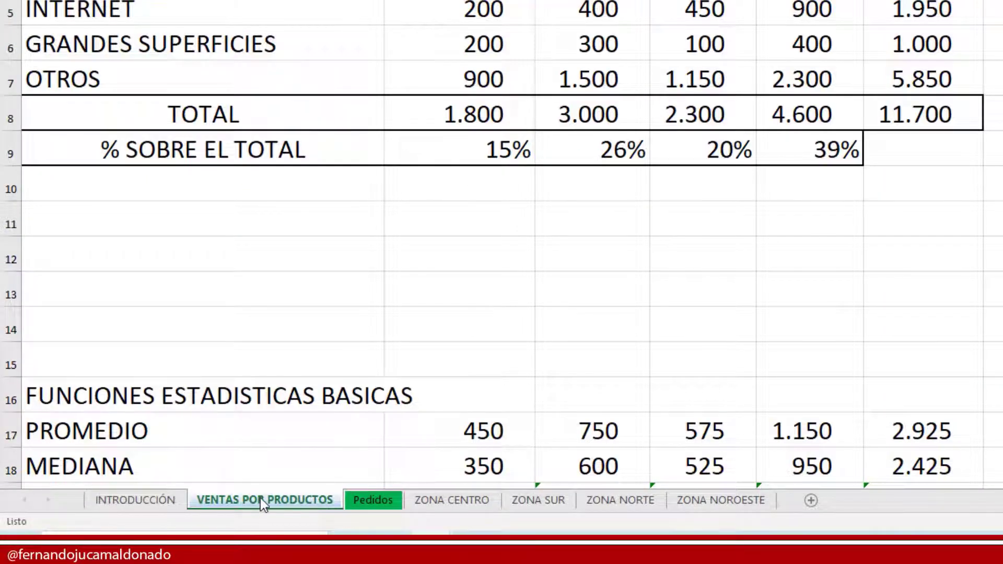
pyautogui.rightClick(261, 498)
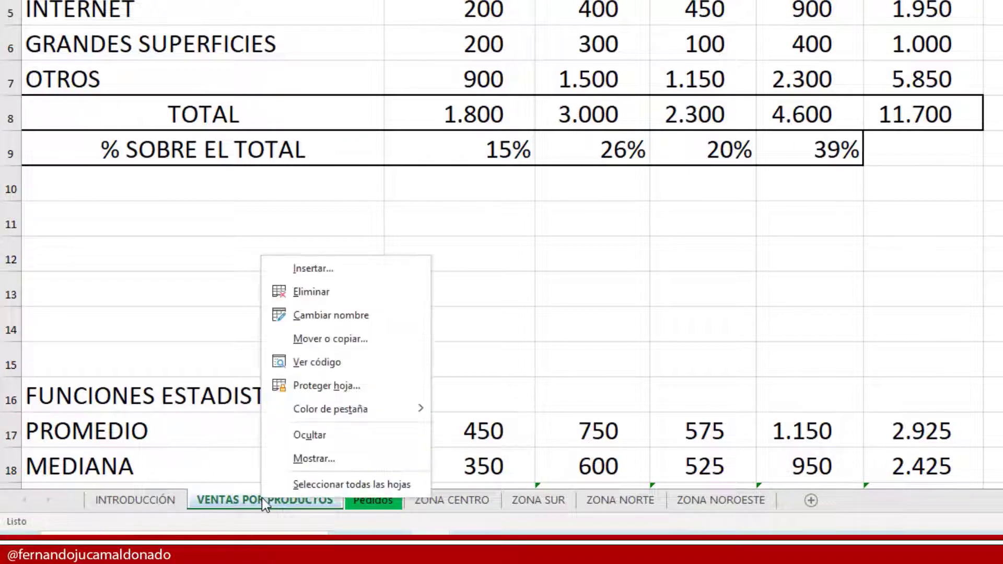
pyautogui.click(331, 456)
pyautogui.moveTo(318, 377); pyautogui.dragTo(372, 287)
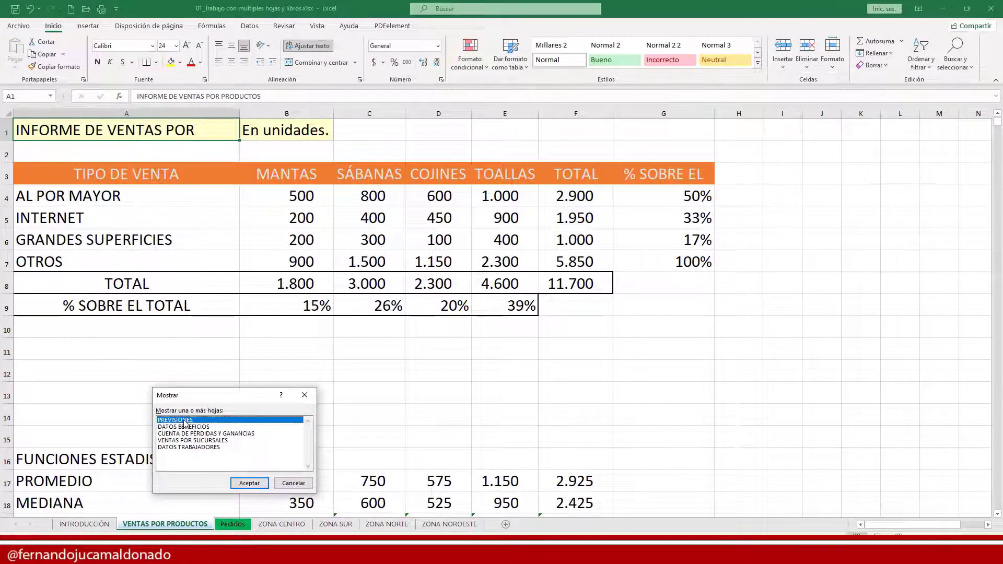
# Try out single selections among the hidden sheets and a multiple selection of PREVISIONES, CUENTA DE PÉRDIDAS Y GANANCIAS and DATOS TRABAJADORES.
pyautogui.click(188, 434)
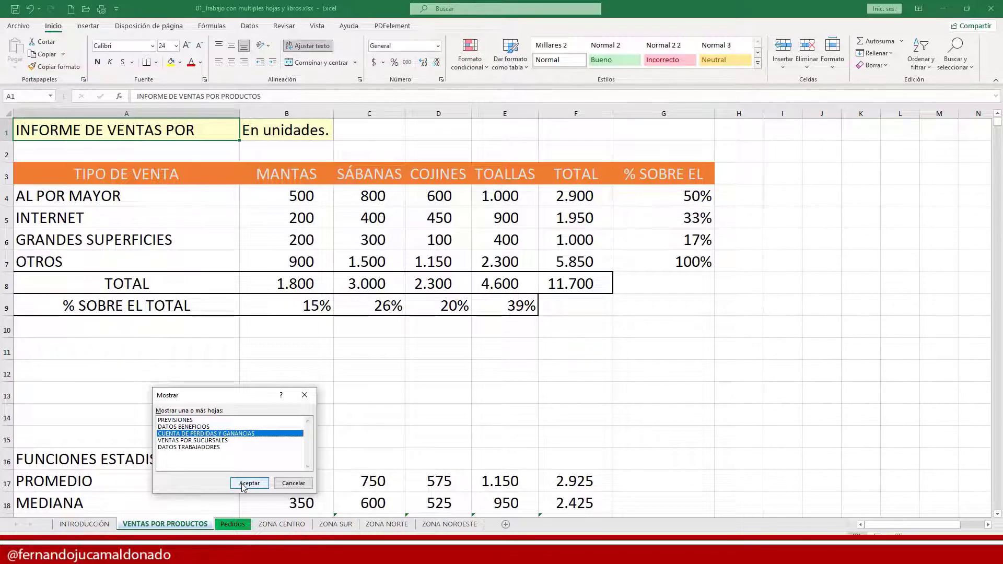
pyautogui.click(178, 421)
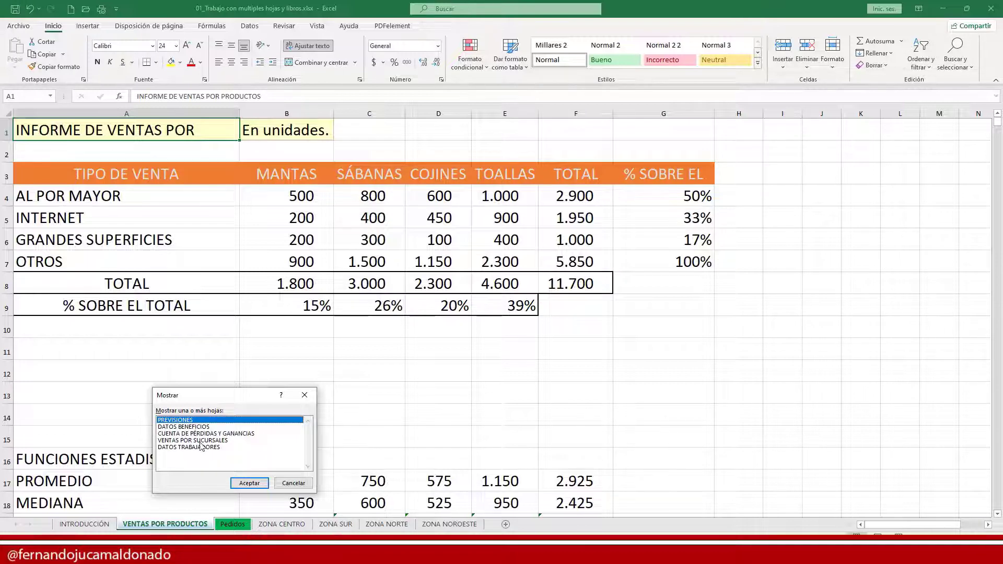
pyautogui.click(176, 427)
pyautogui.click(180, 434)
pyautogui.click(183, 420)
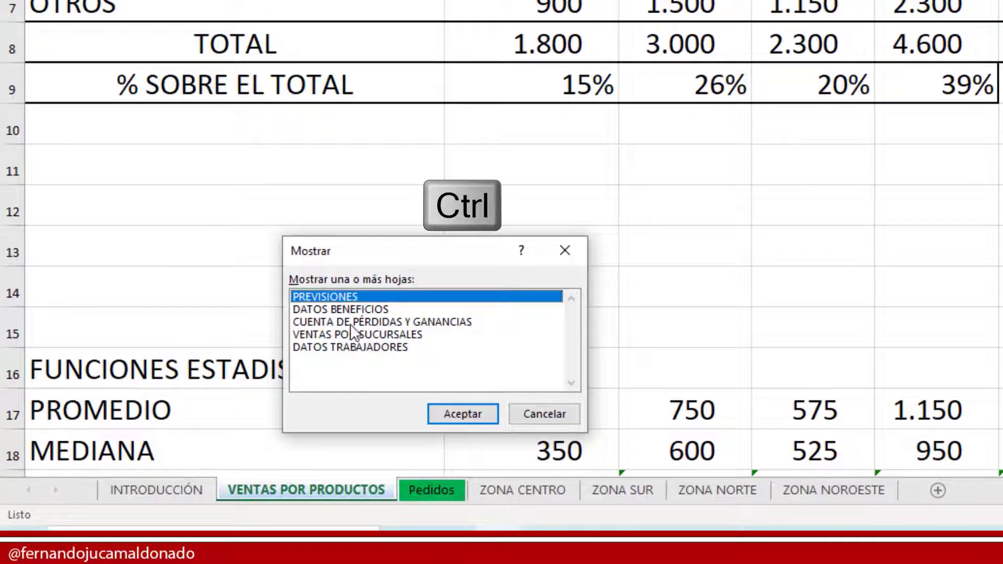
pyautogui.keyDown('ctrl'); pyautogui.click(350, 322); pyautogui.keyUp('ctrl')
pyautogui.keyDown('ctrl'); pyautogui.click(356, 347); pyautogui.keyUp('ctrl')
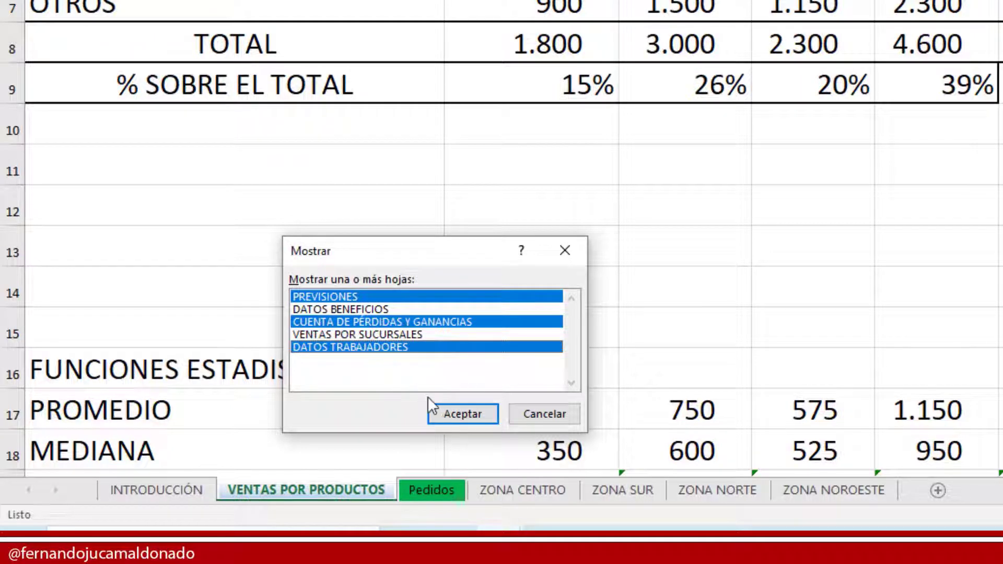
# Select the whole range of hidden sheets from PREVISIONES to DATOS TRABAJADORES, unhide them together, and select cell D19 in PREVISIONES.
pyautogui.click(348, 295)
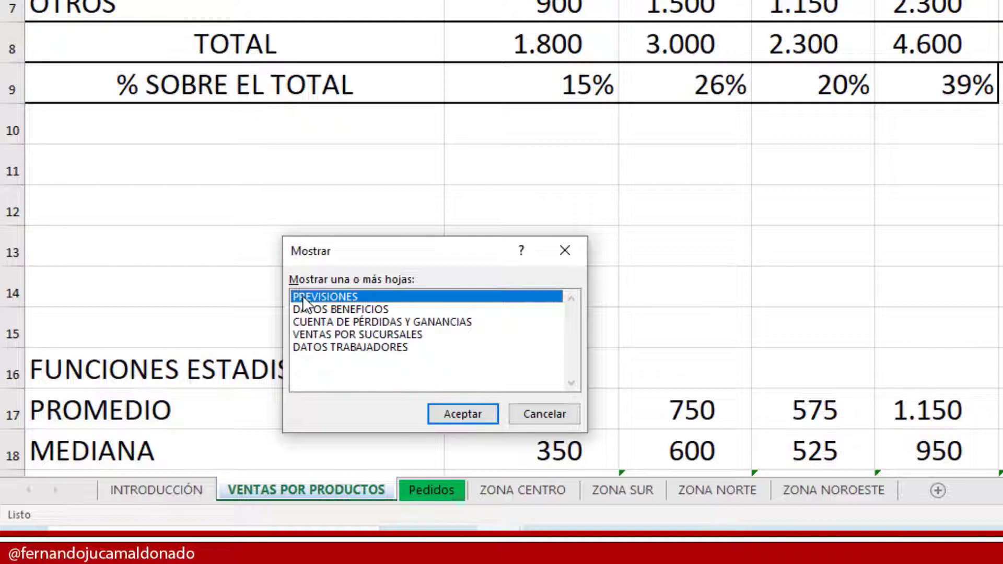
pyautogui.press('shift')
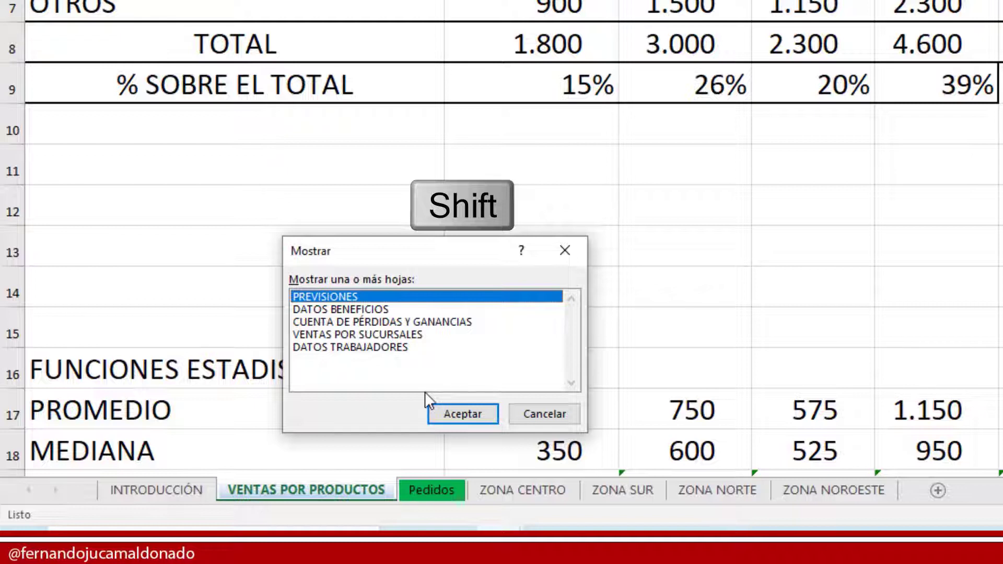
pyautogui.keyDown('shift'); pyautogui.click(315, 349); pyautogui.keyUp('shift')
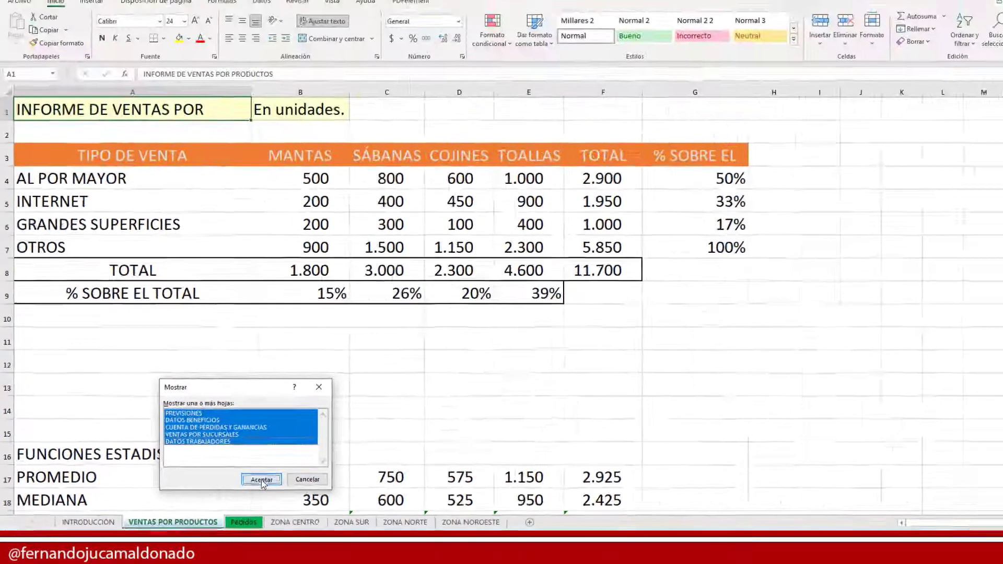
pyautogui.click(471, 407)
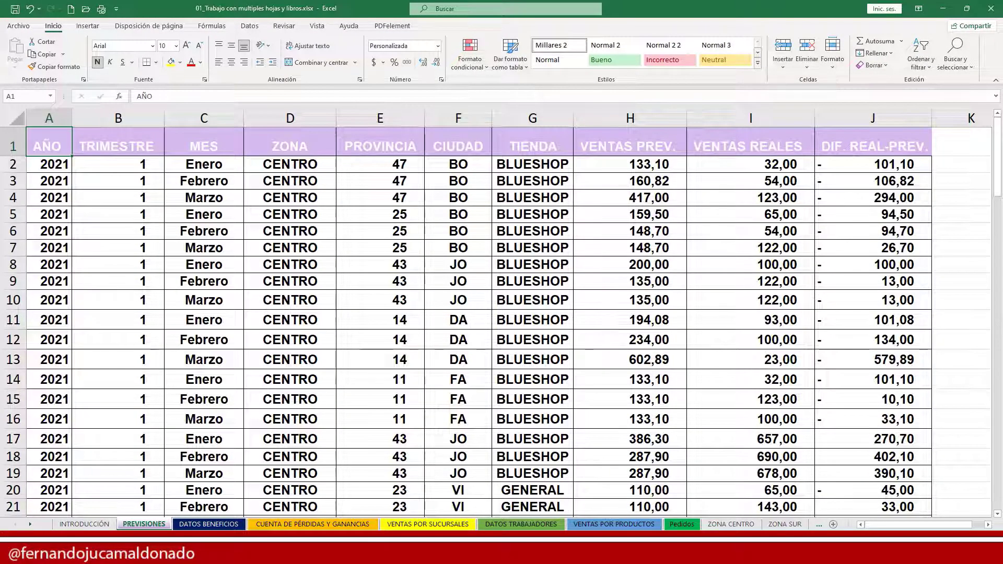
pyautogui.click(328, 474)
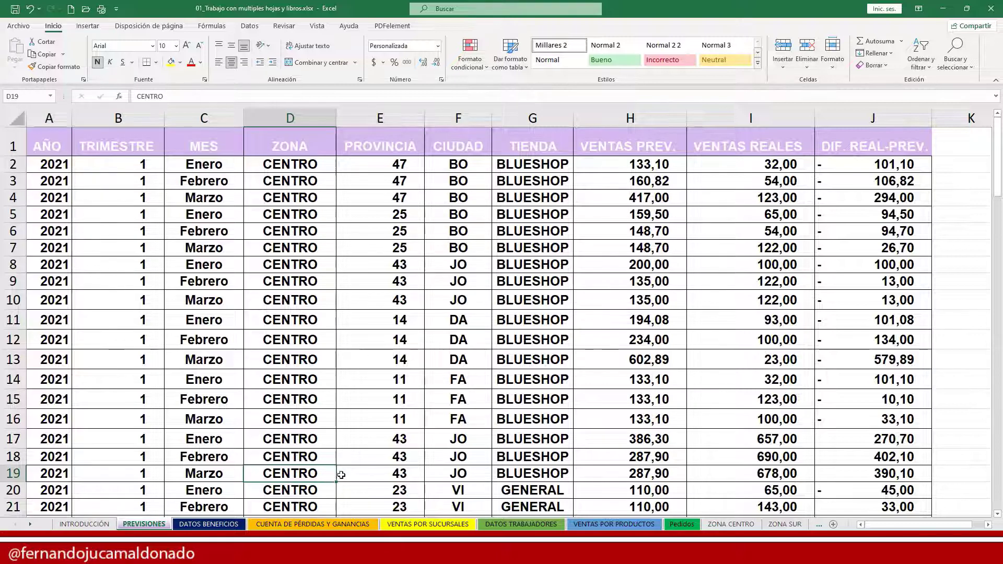